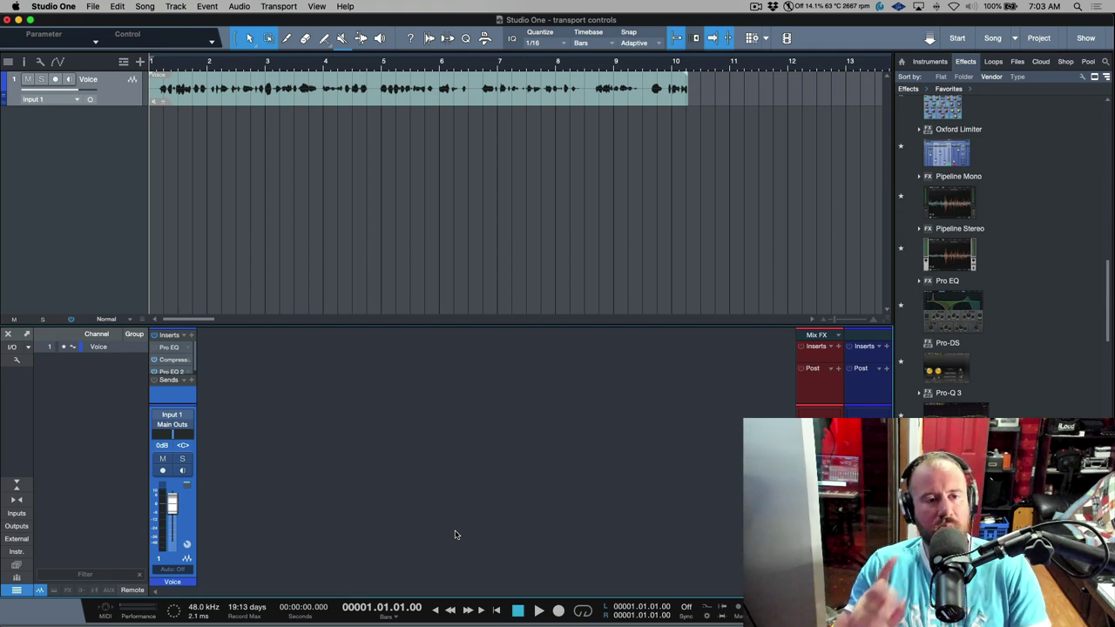
Step: Toggle Return to Start on Stop in the Transport options menu
click(291, 10)
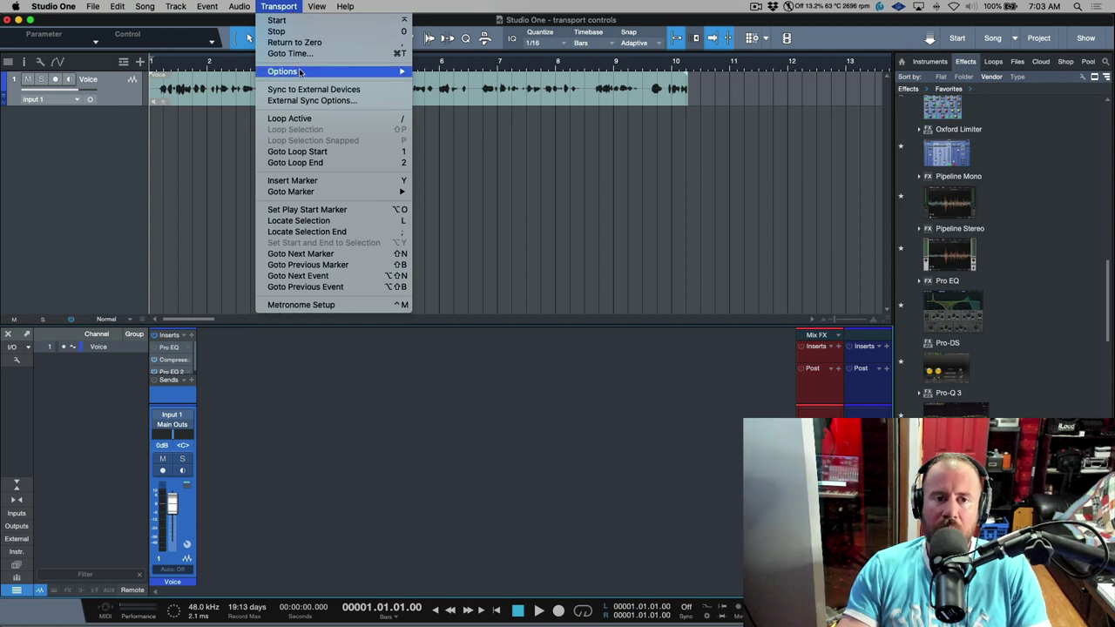
mouse_move(300, 73)
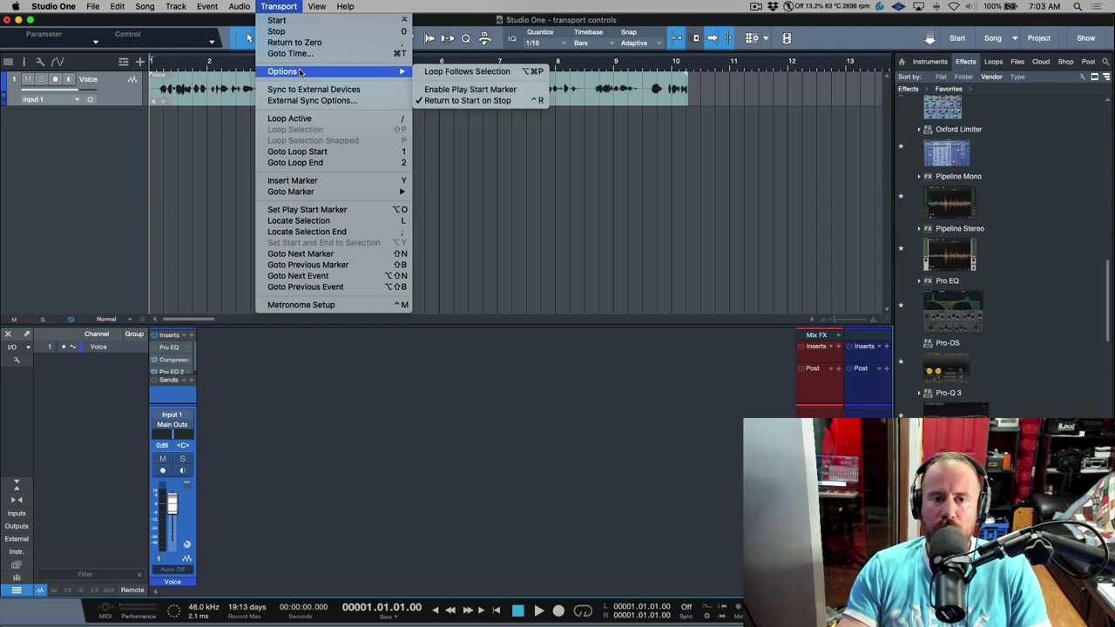
click(469, 102)
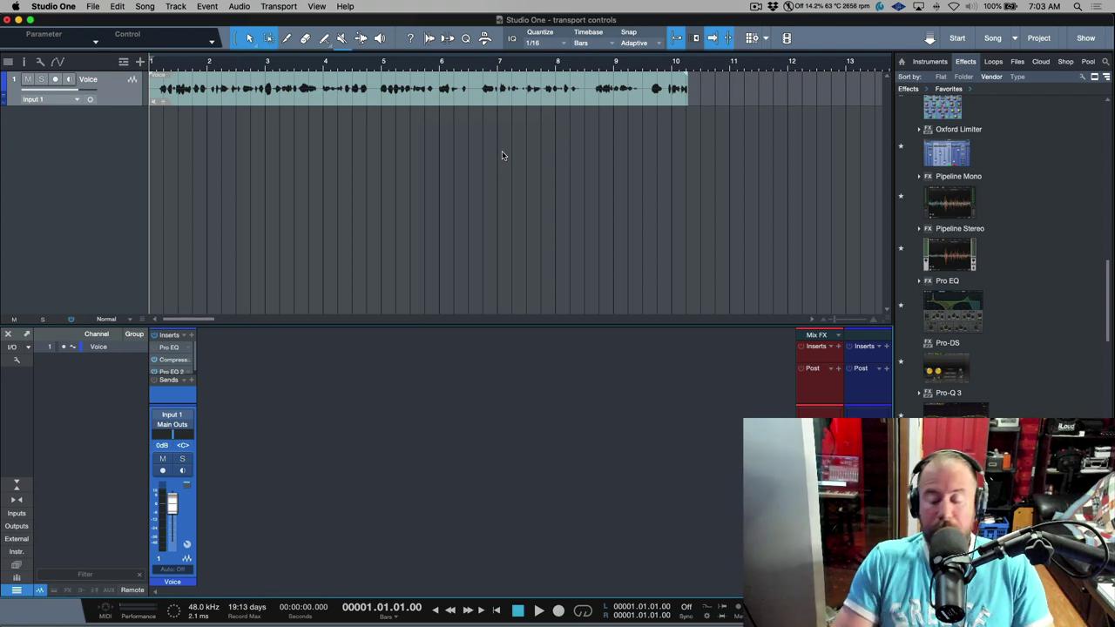
Step: Move the playhead to bar 2, then play and stop the Voice track there
key(KP_Add)
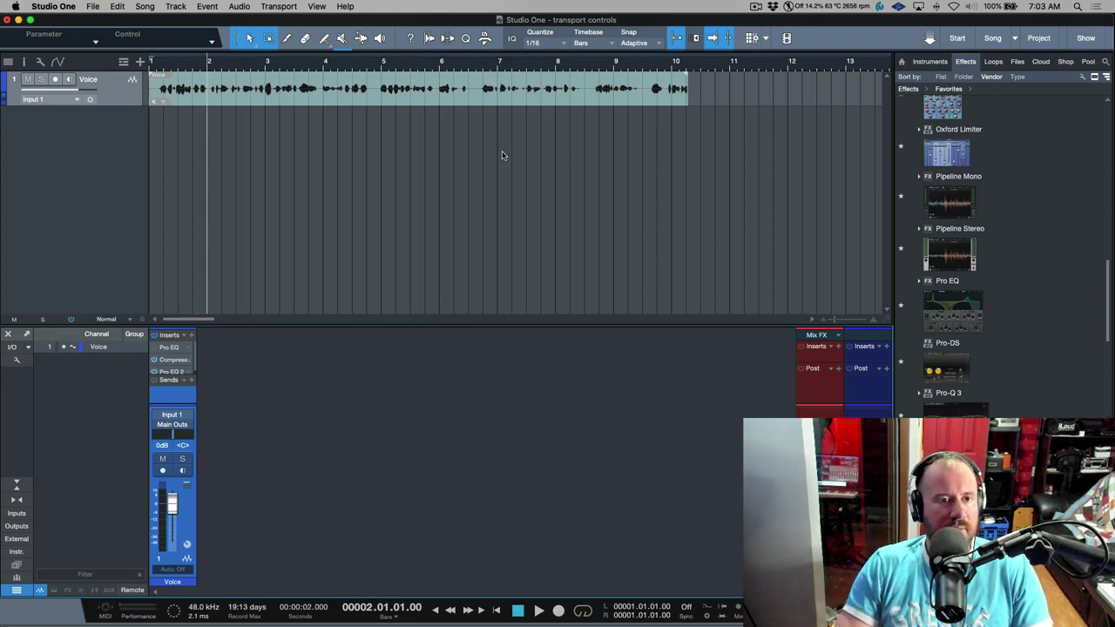
key(space)
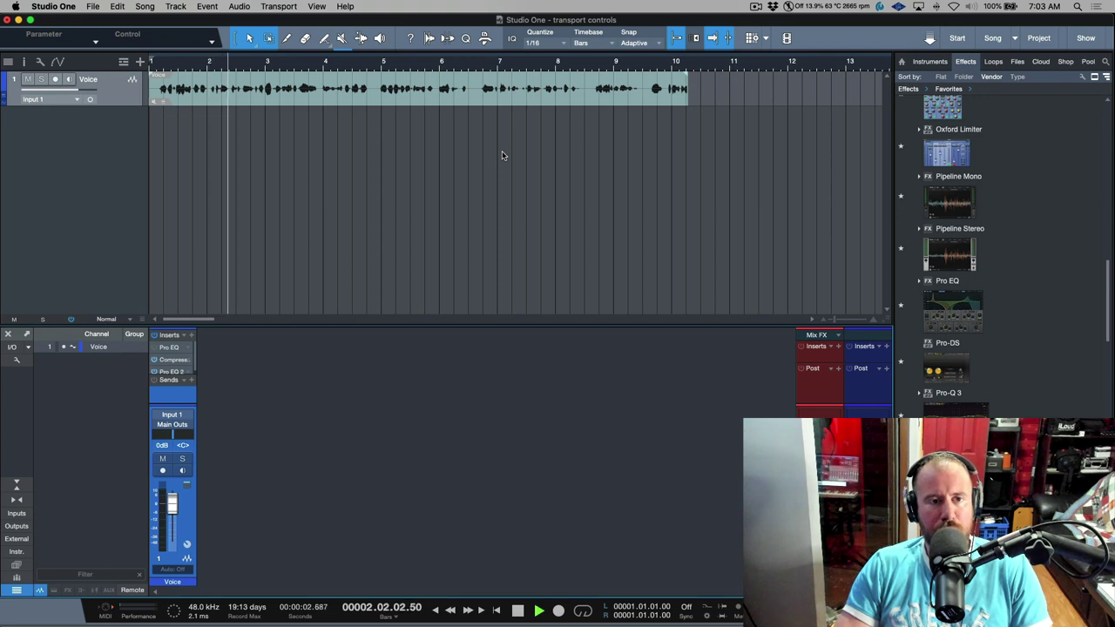
key(space)
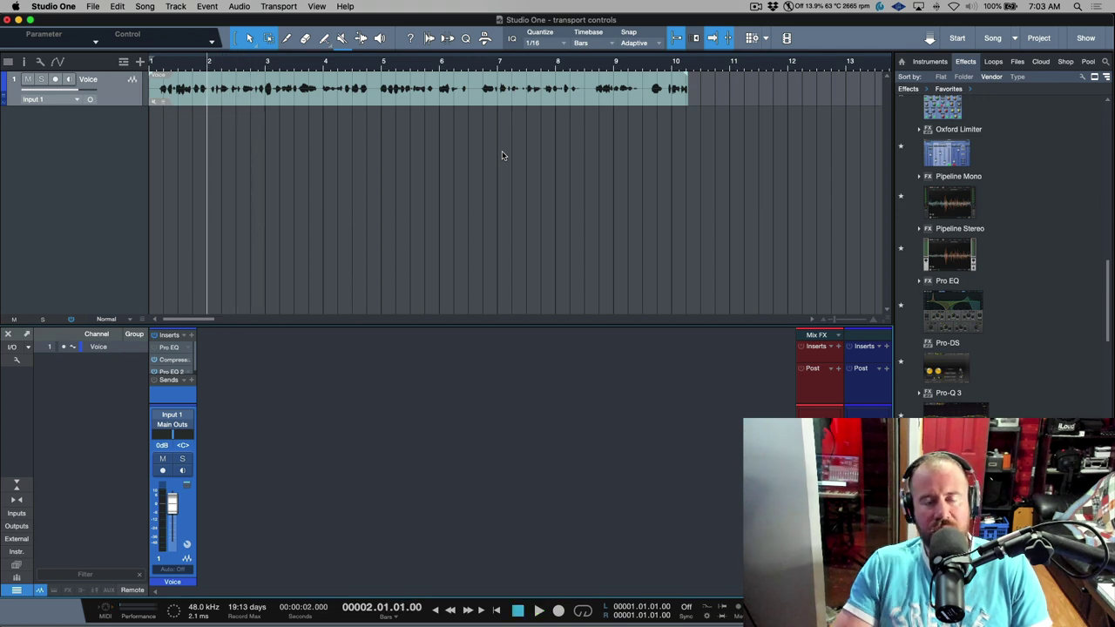
Step: Uncheck Return to Start on Stop, then play from bar 2 and stop around bar 4
right_click(538, 611)
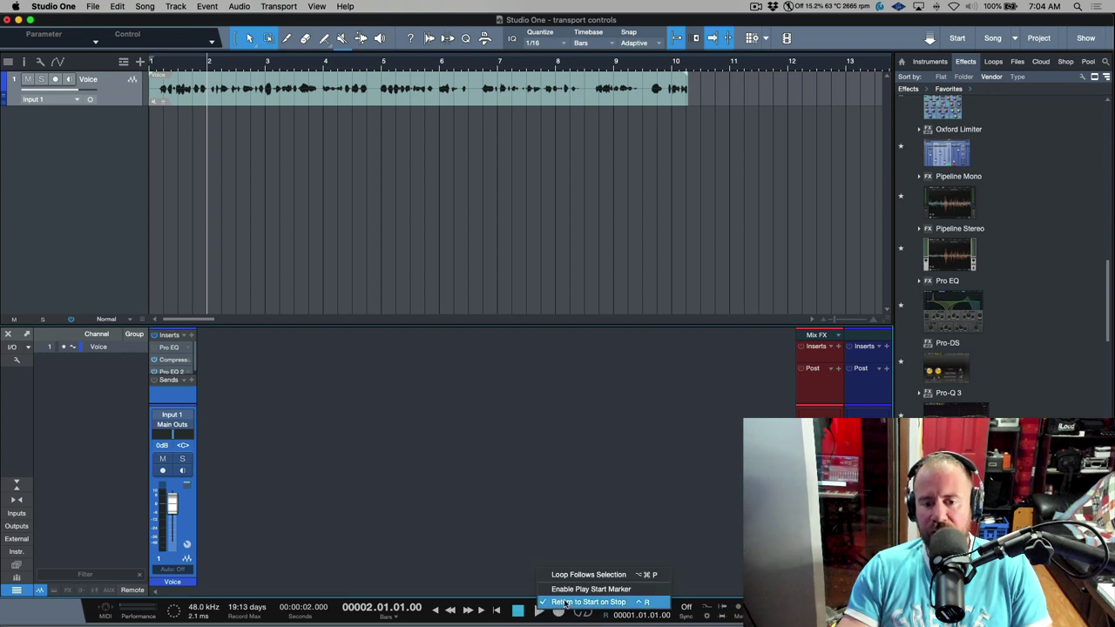
click(575, 602)
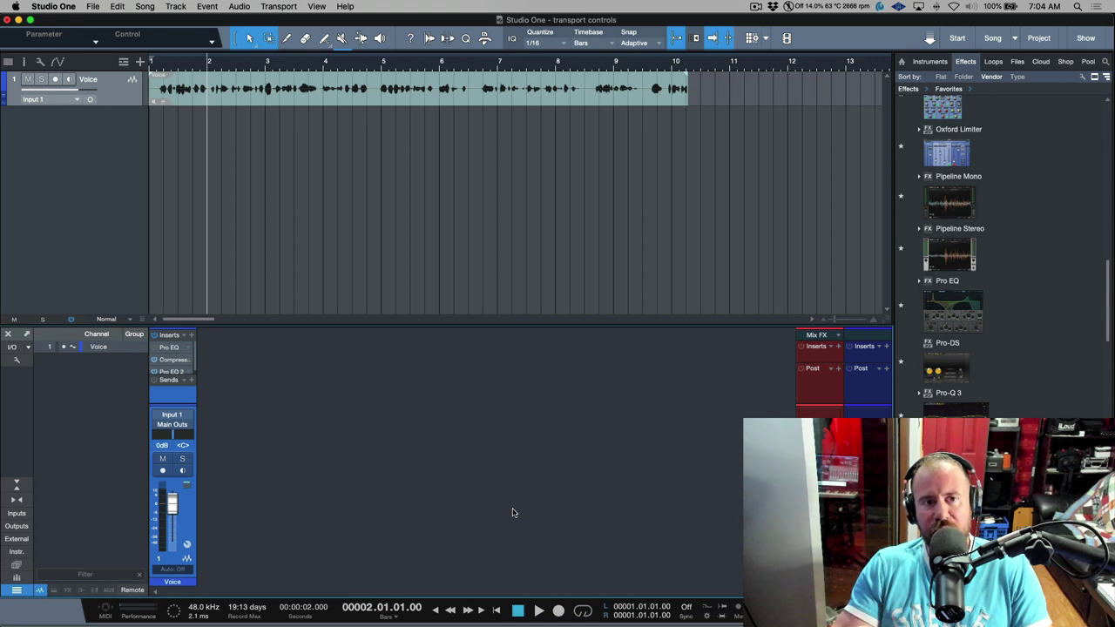
key(space)
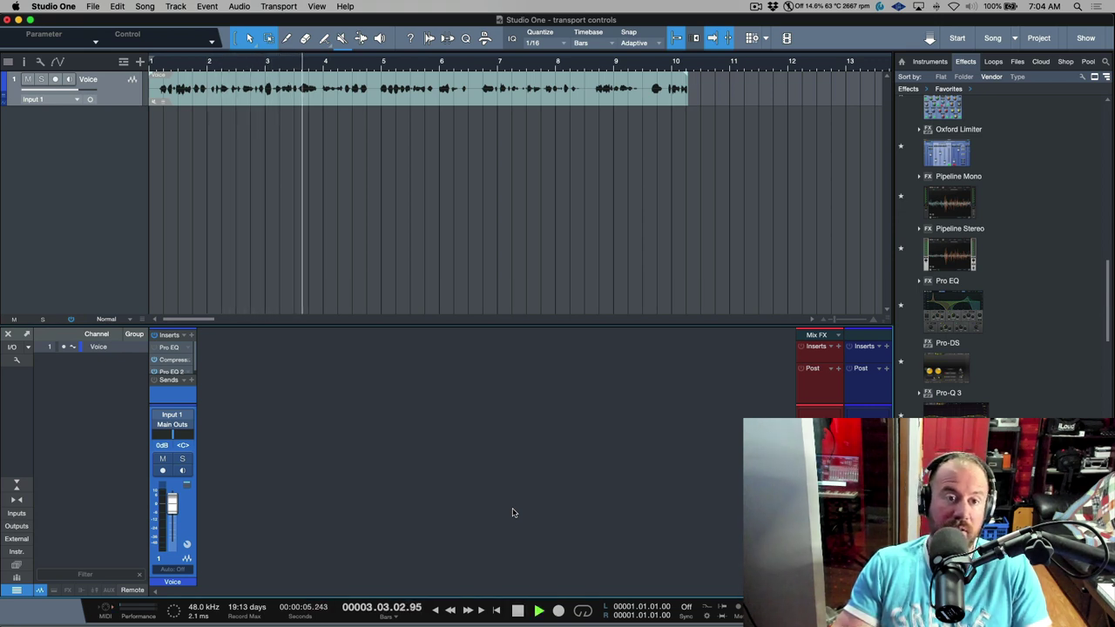
key(space)
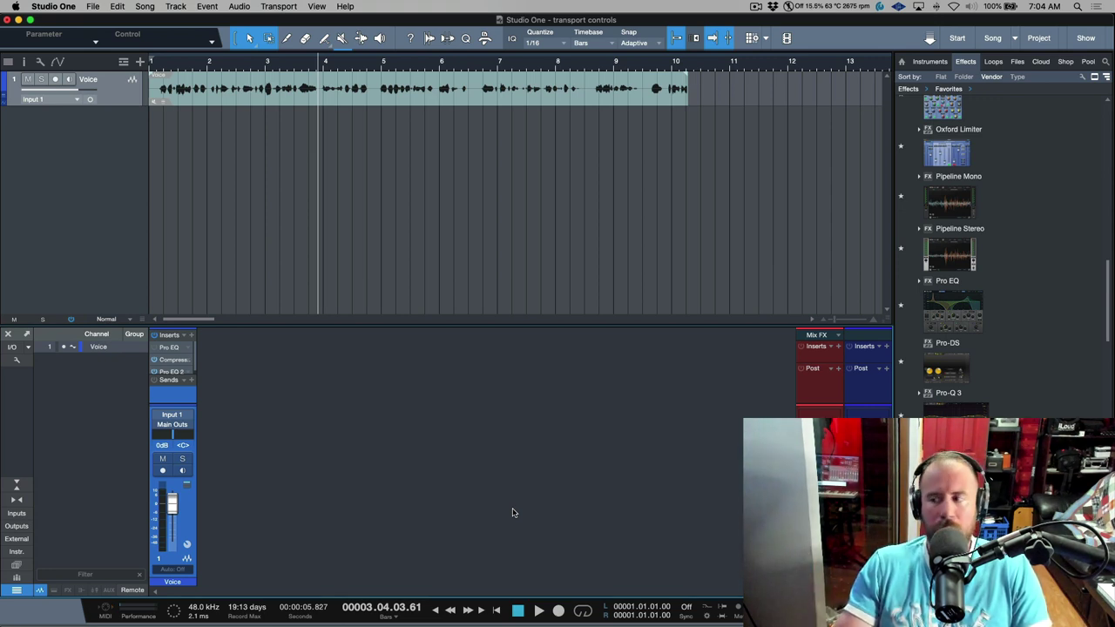
Step: Resume playback, stop again, and send the playhead back to bar 2
key(space)
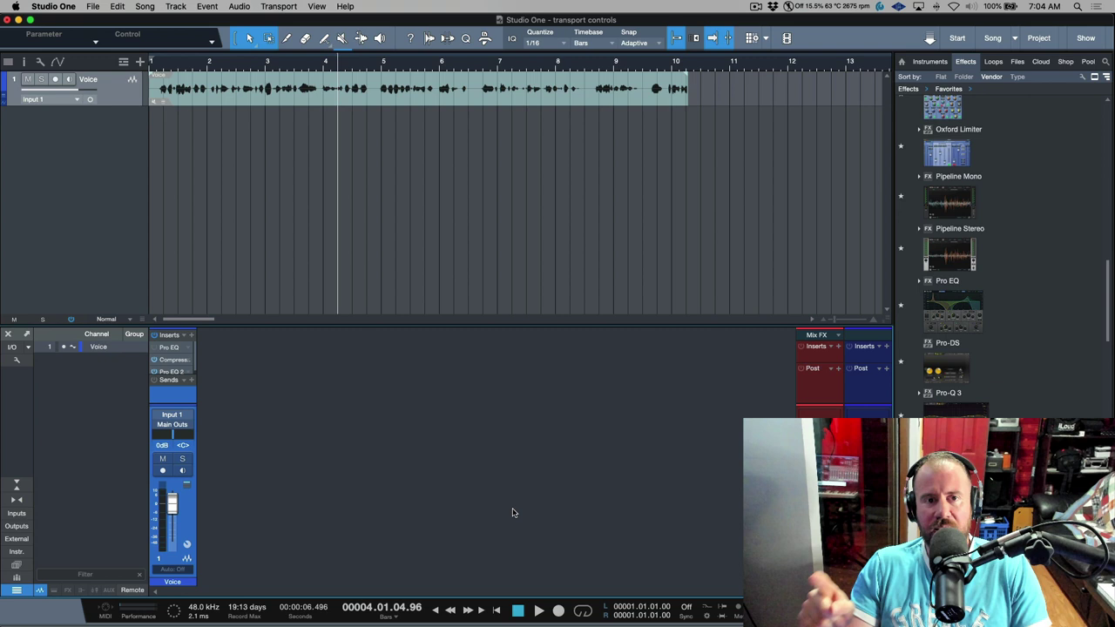
key(space)
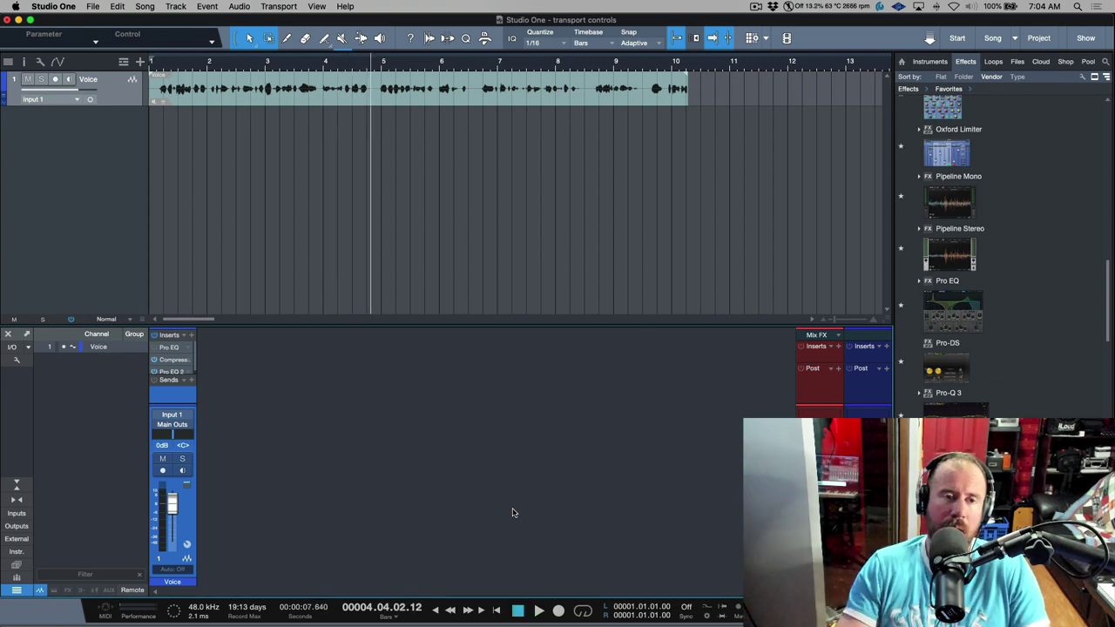
key(KP_Subtract)
key(KP_Subtract)
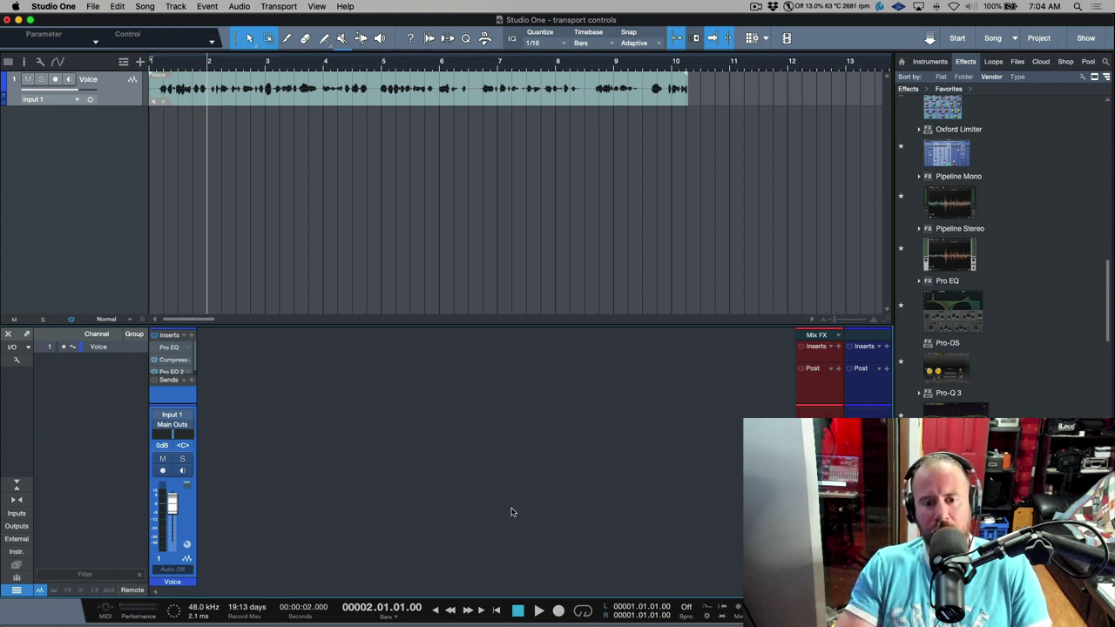
key(space)
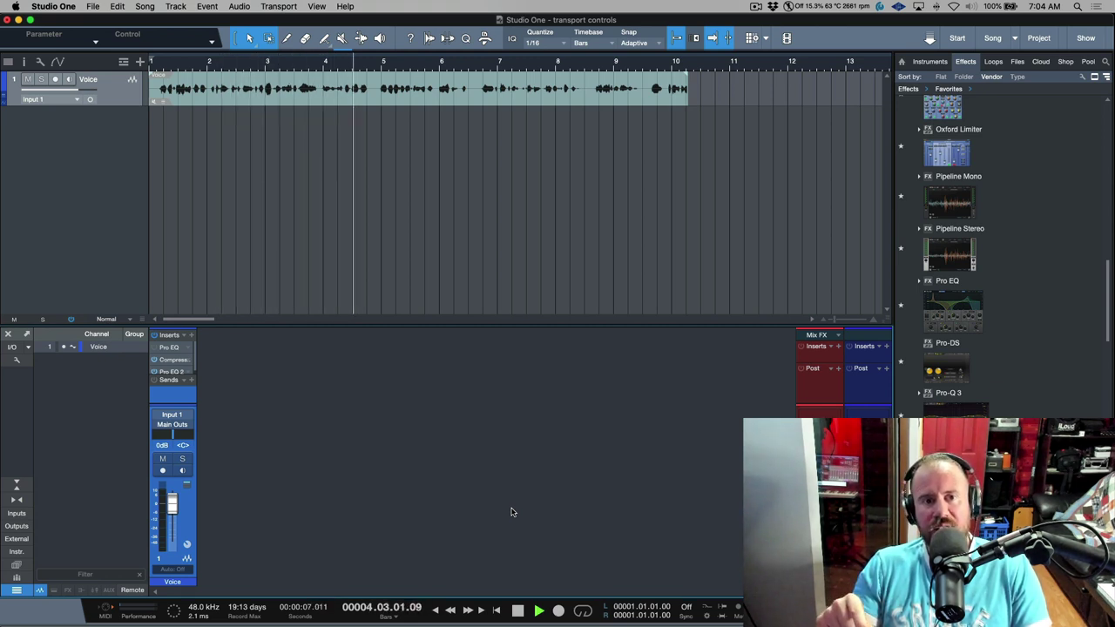
key(space)
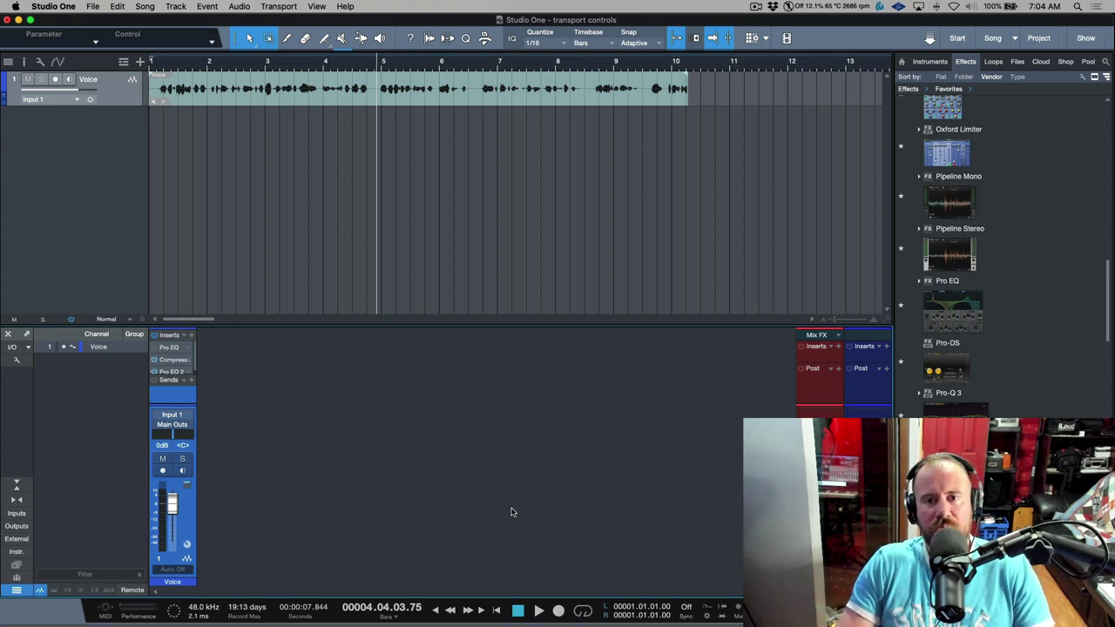
key(KP_Subtract)
key(KP_Subtract)
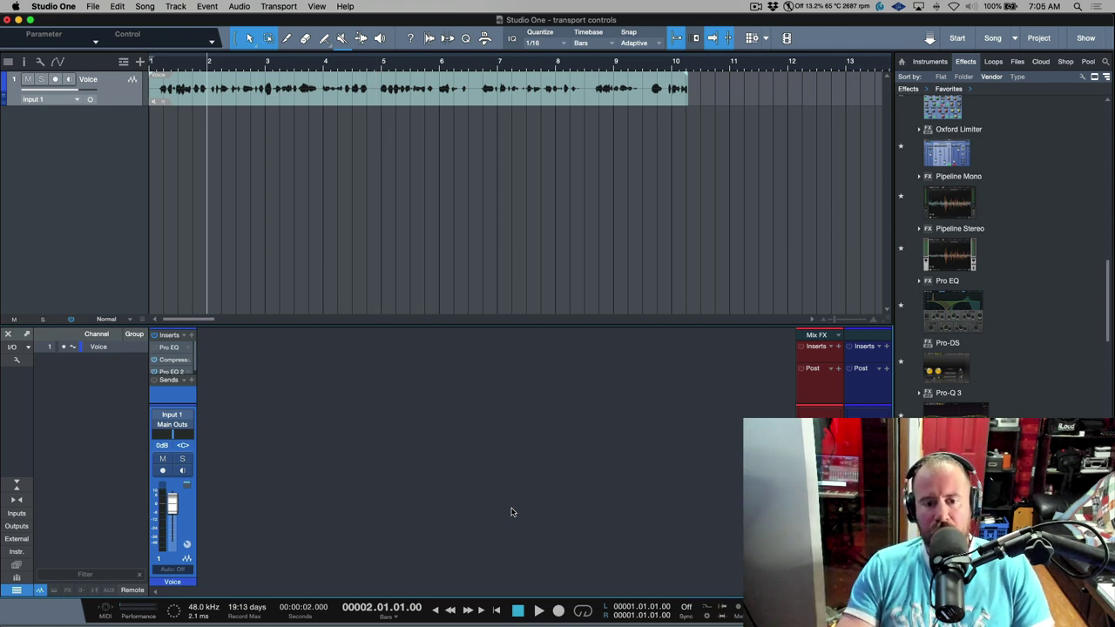
Step: Dismiss the playback options unchanged and position the playhead at bar 5
right_click(541, 609)
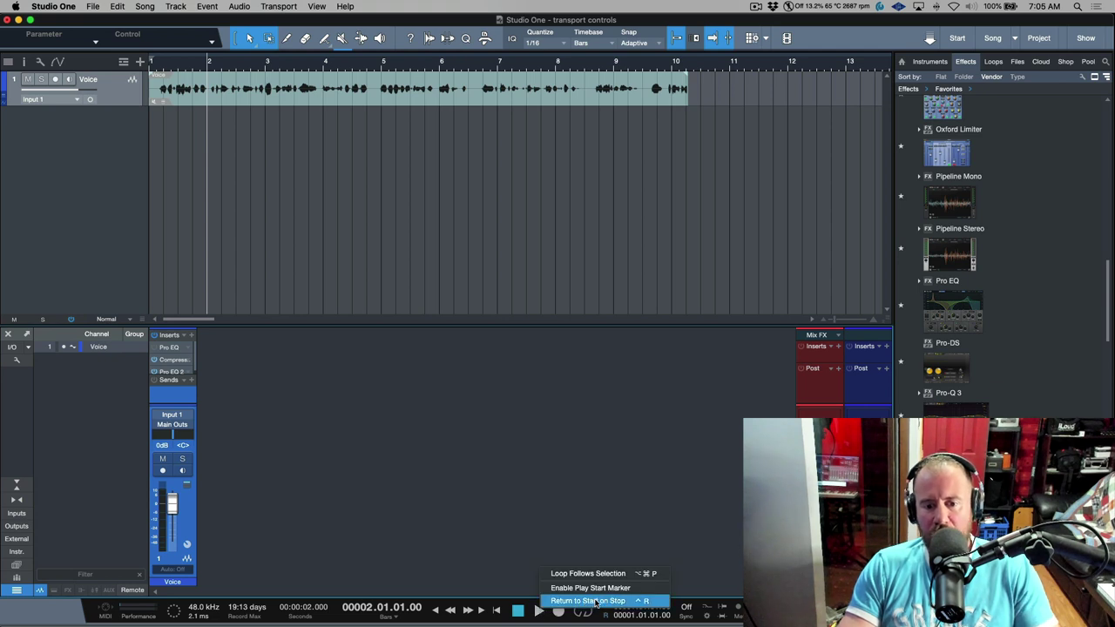
click(401, 504)
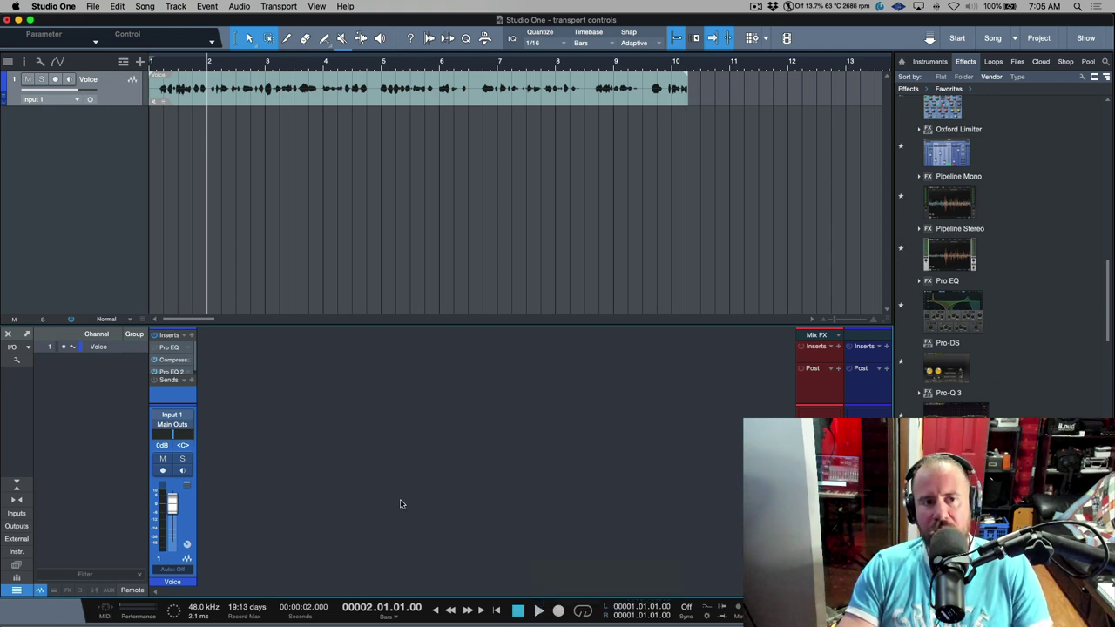
click(378, 71)
key(KP_Subtract)
key(KP_Subtract)
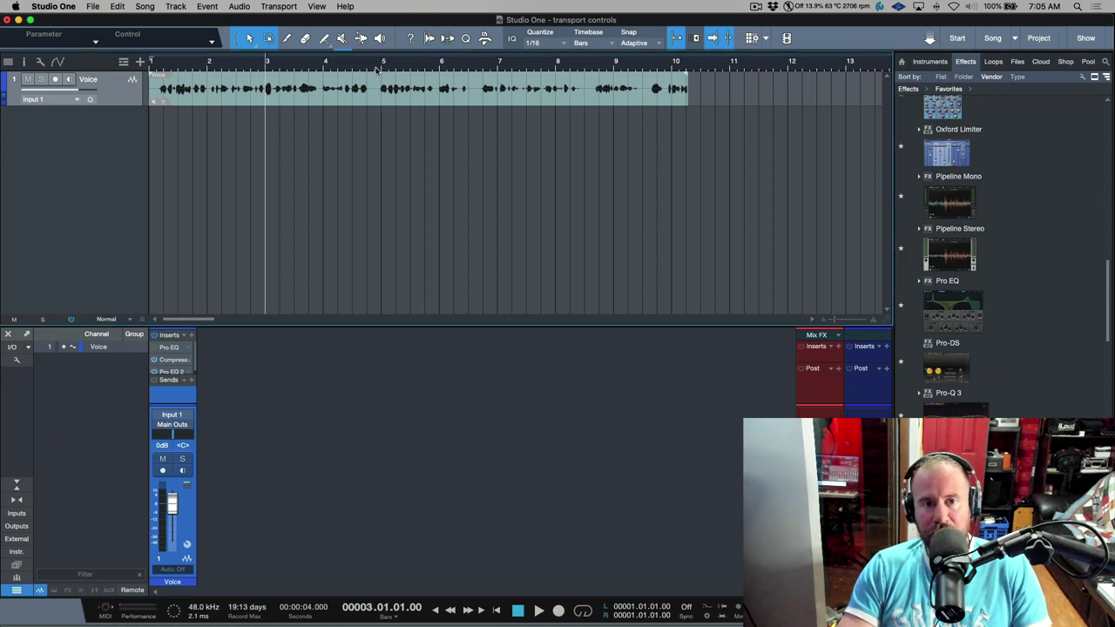
key(KP_Add)
key(KP_Add)
Step: Play from bar 5, stop, and return the playhead to bar 5
key(space)
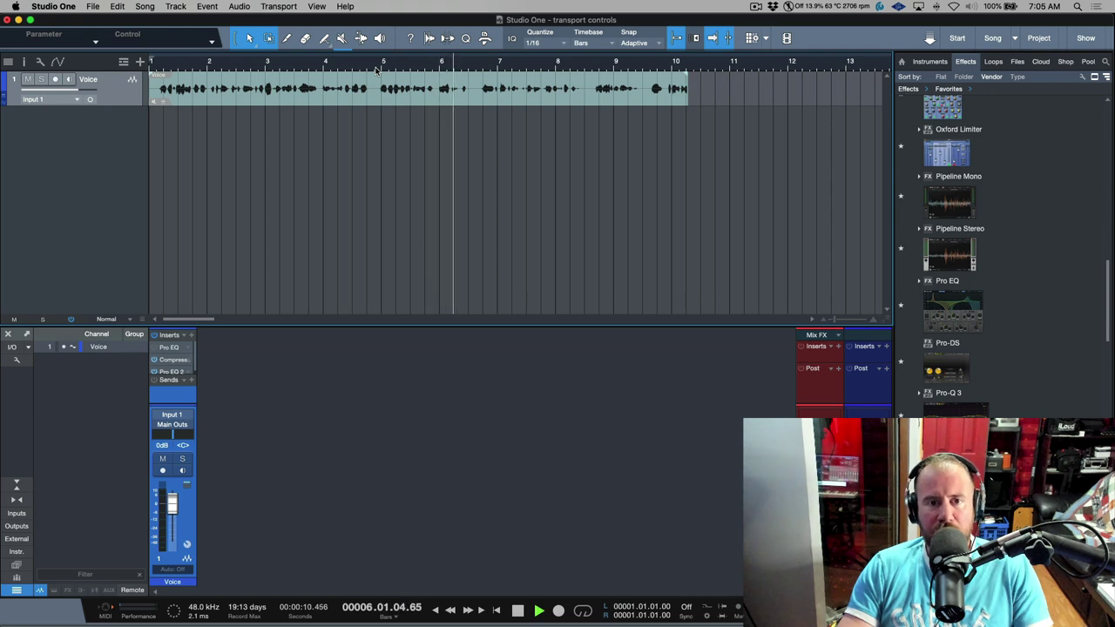
key(space)
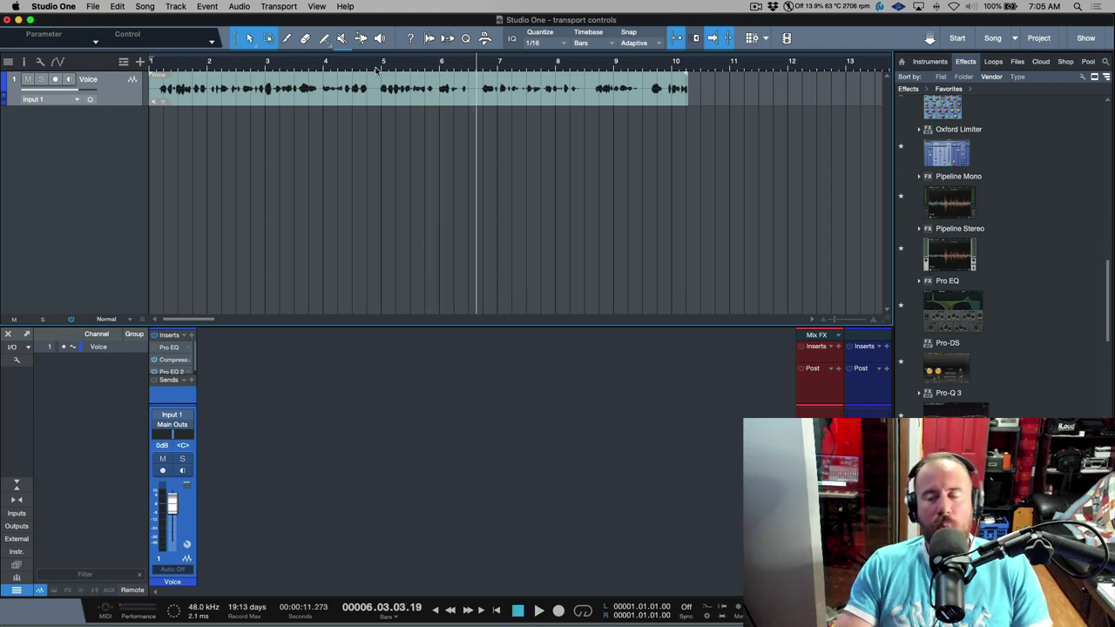
click(376, 69)
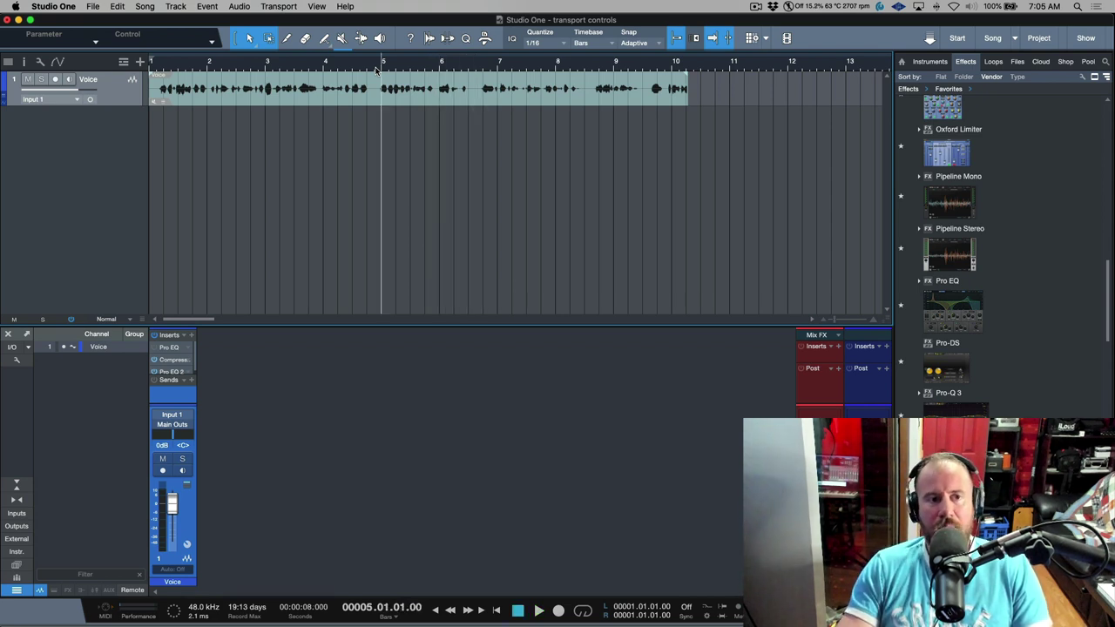
Step: Open Keyboard Shortcuts from the Studio One menu and scroll to Transport > Stop
click(69, 8)
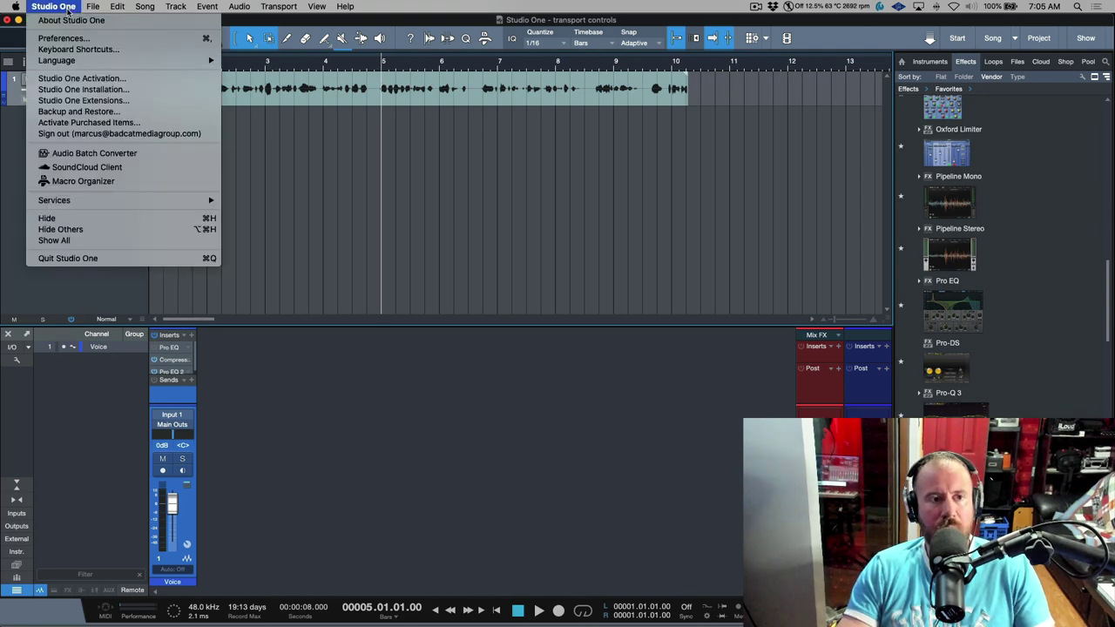
click(78, 50)
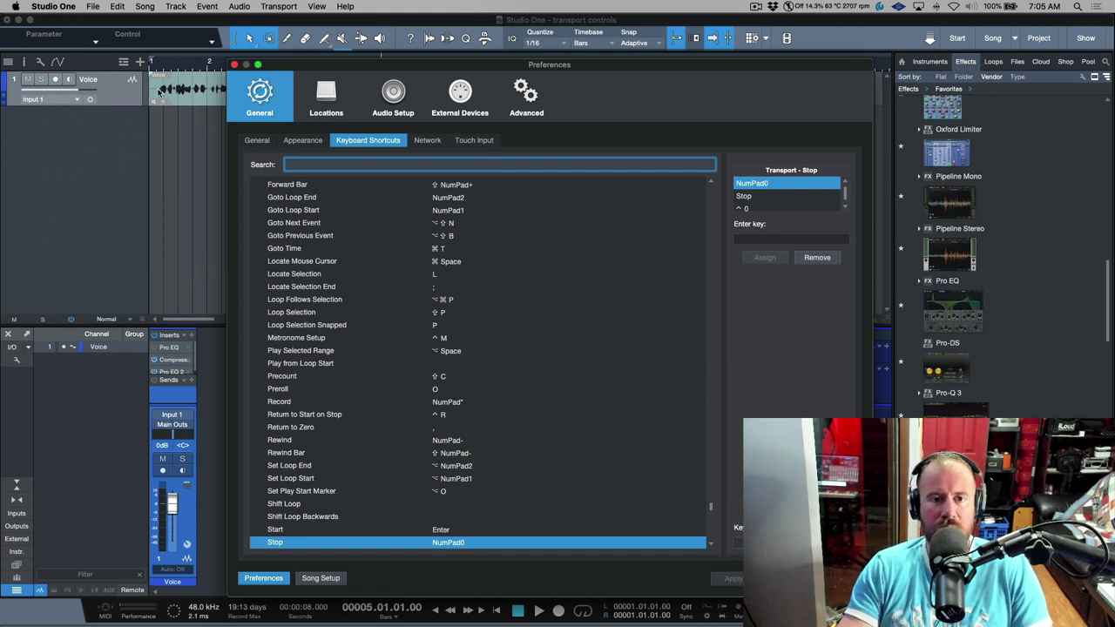
scroll(525, 375, down, 3)
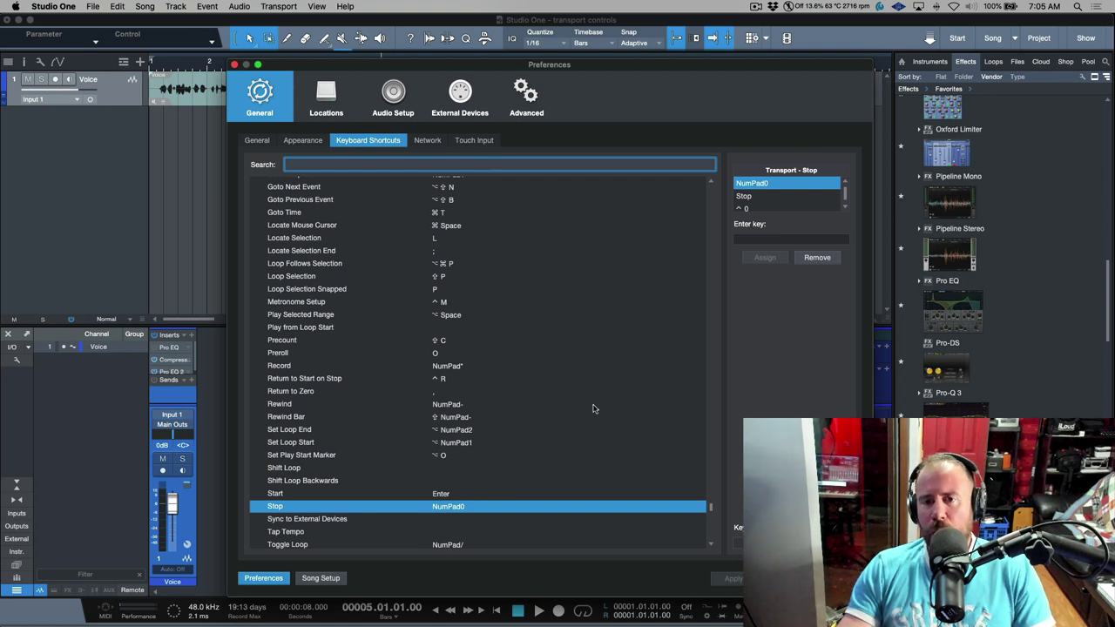
scroll(795, 195, down, 1)
scroll(795, 195, up, 1)
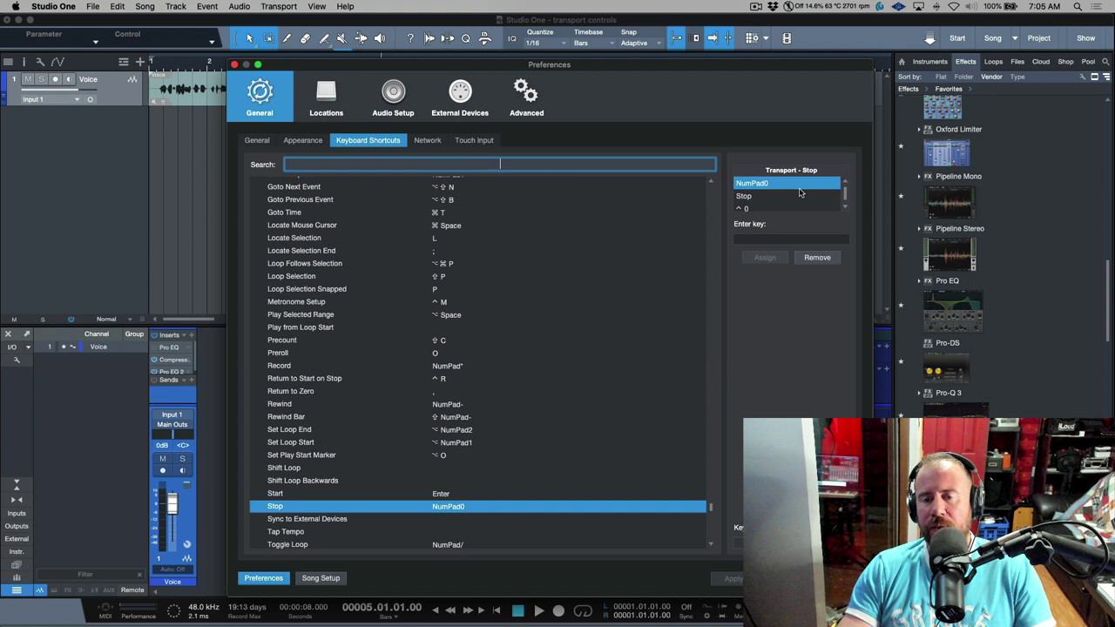
scroll(795, 196, down, 1)
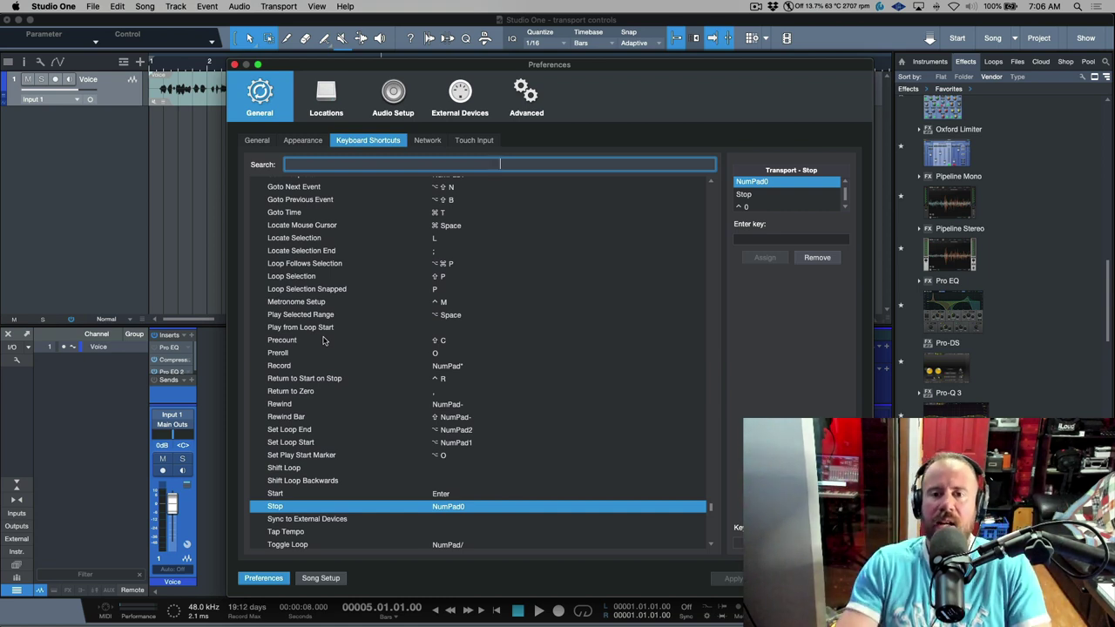
Step: Inspect the NumPad0 and ^0 keys assigned to Stop, then close Preferences
click(790, 195)
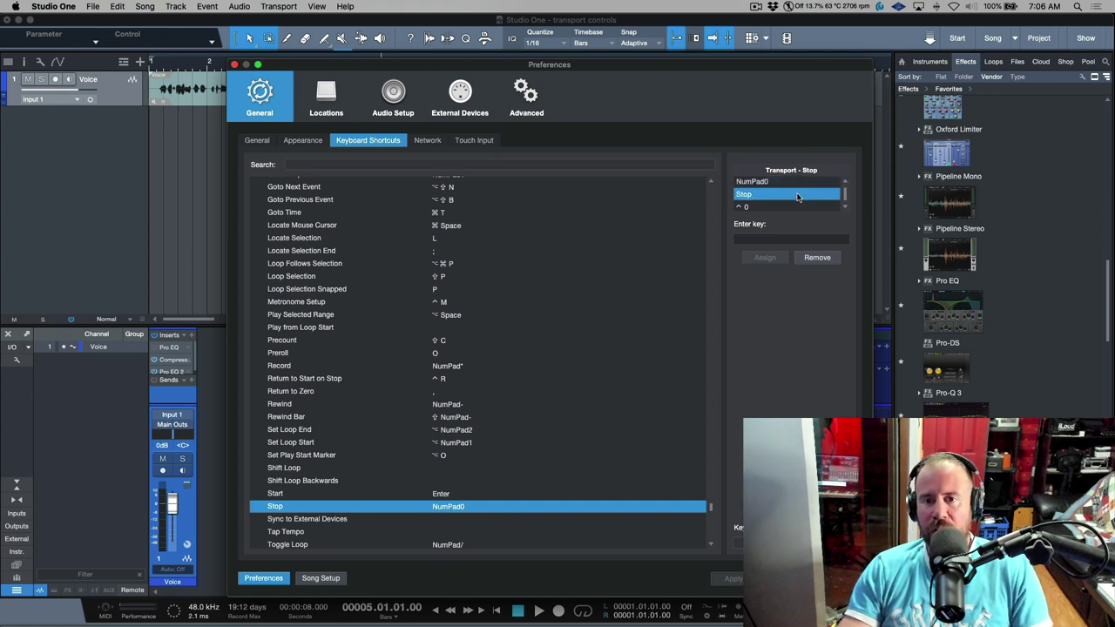
click(794, 207)
click(798, 197)
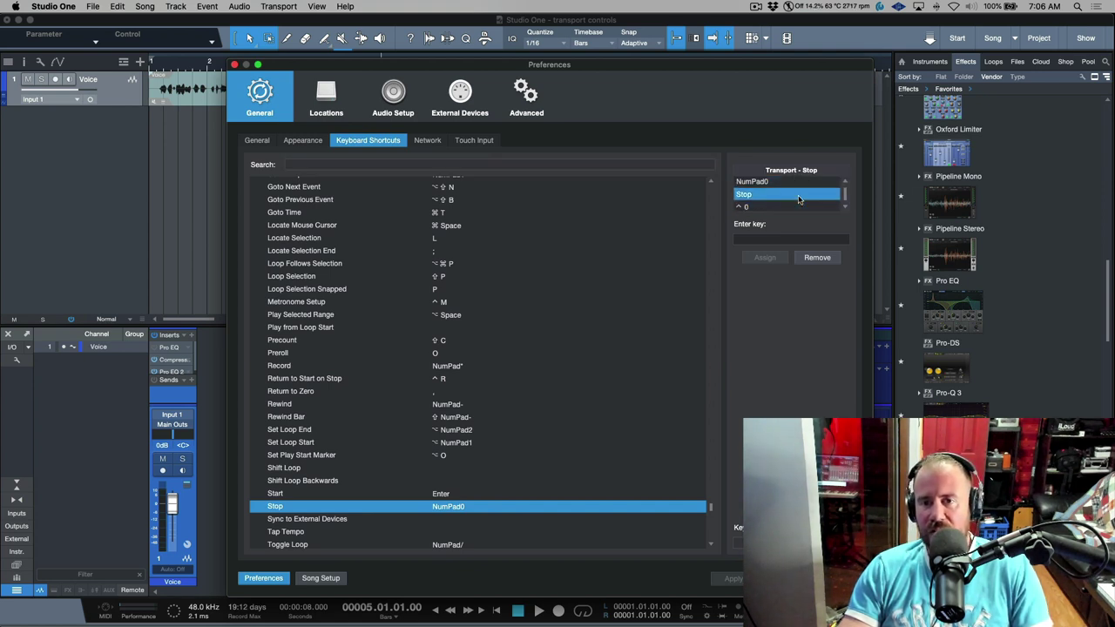
click(792, 210)
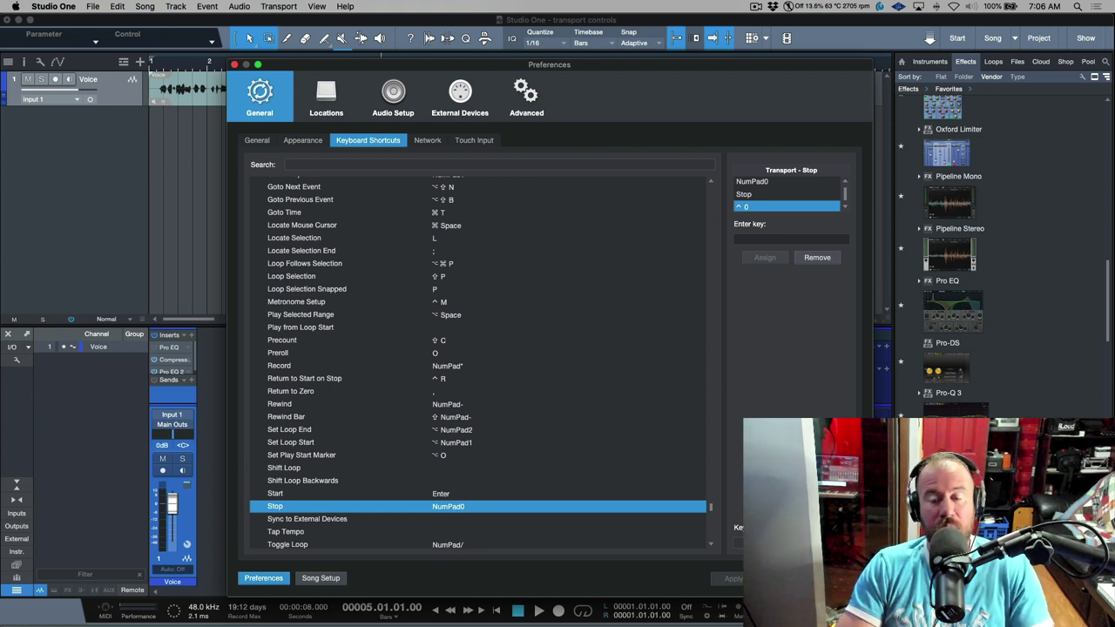
key(Escape)
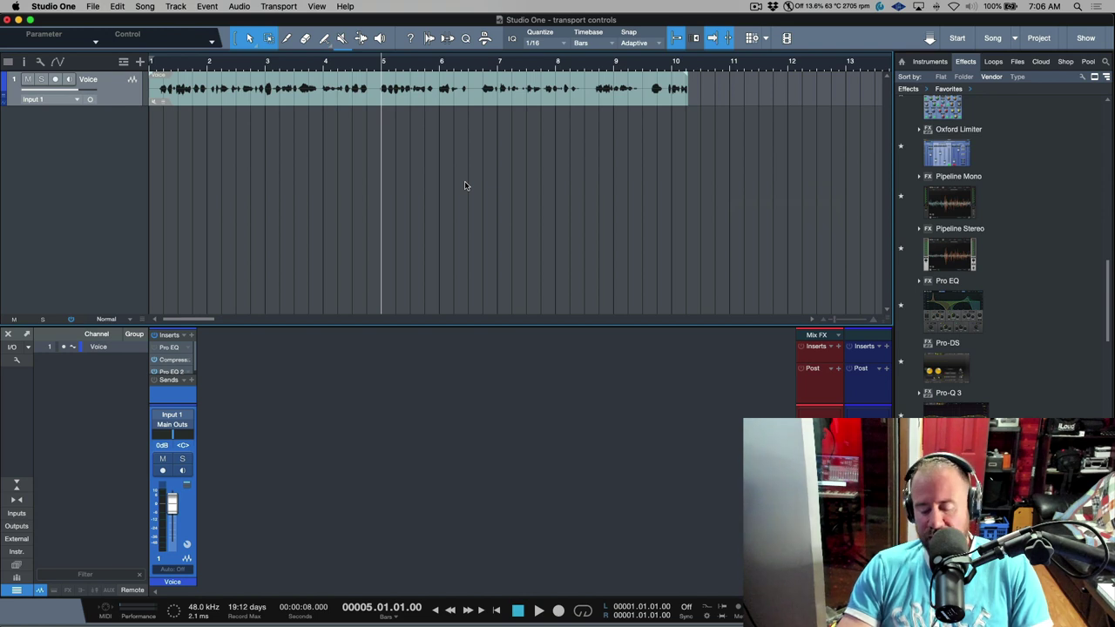
Step: Play from bar 5, stop, then press NumPad0 to jump back to bar 5
key(space)
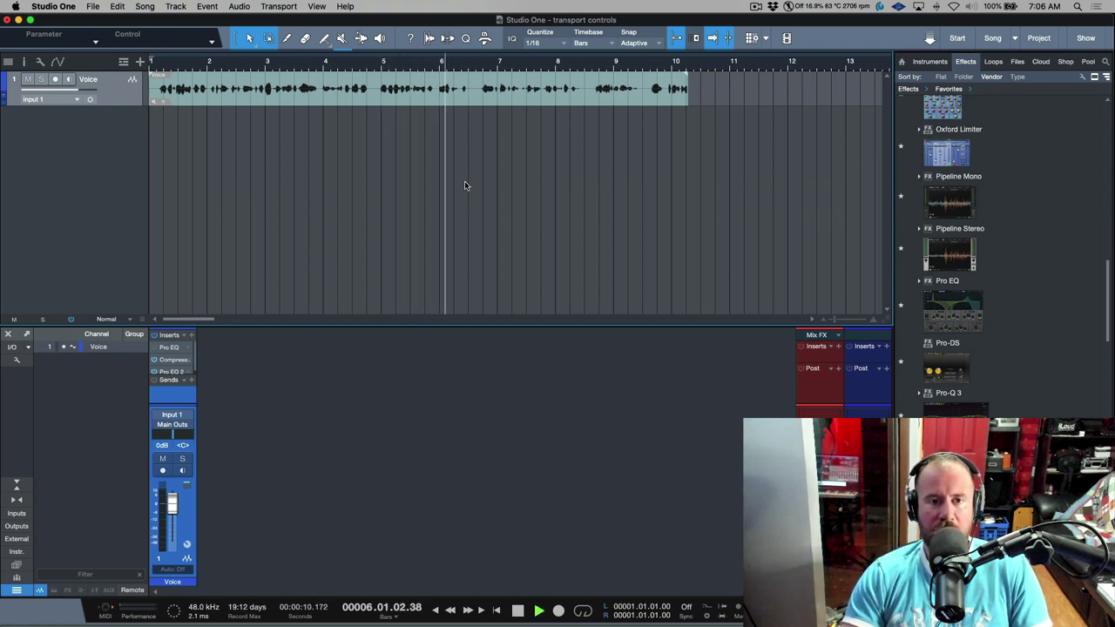
key(space)
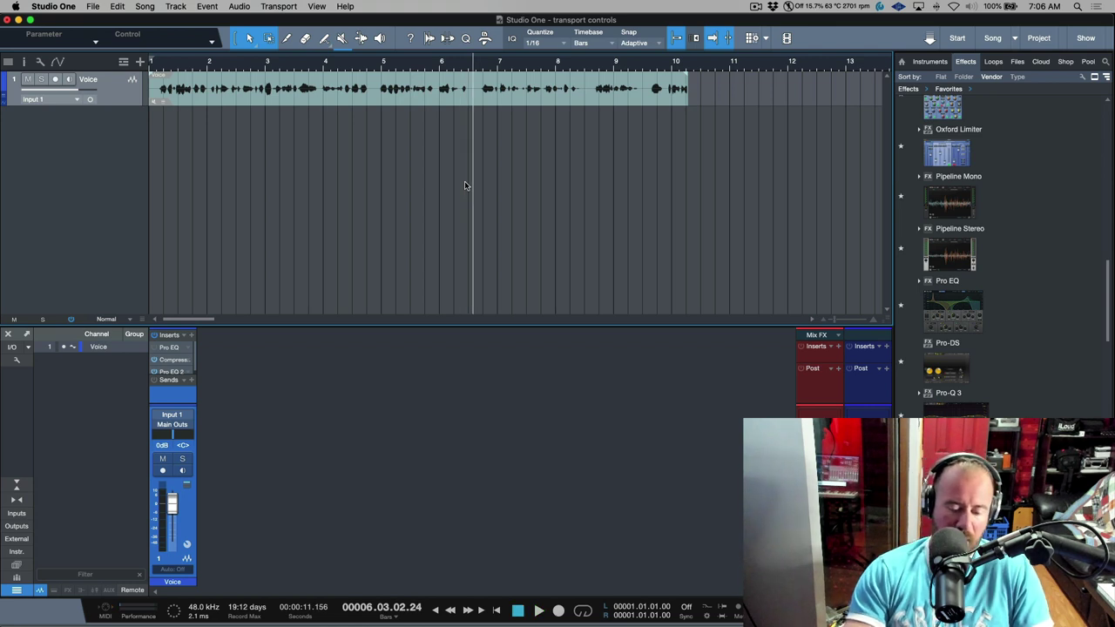
key(KP_0)
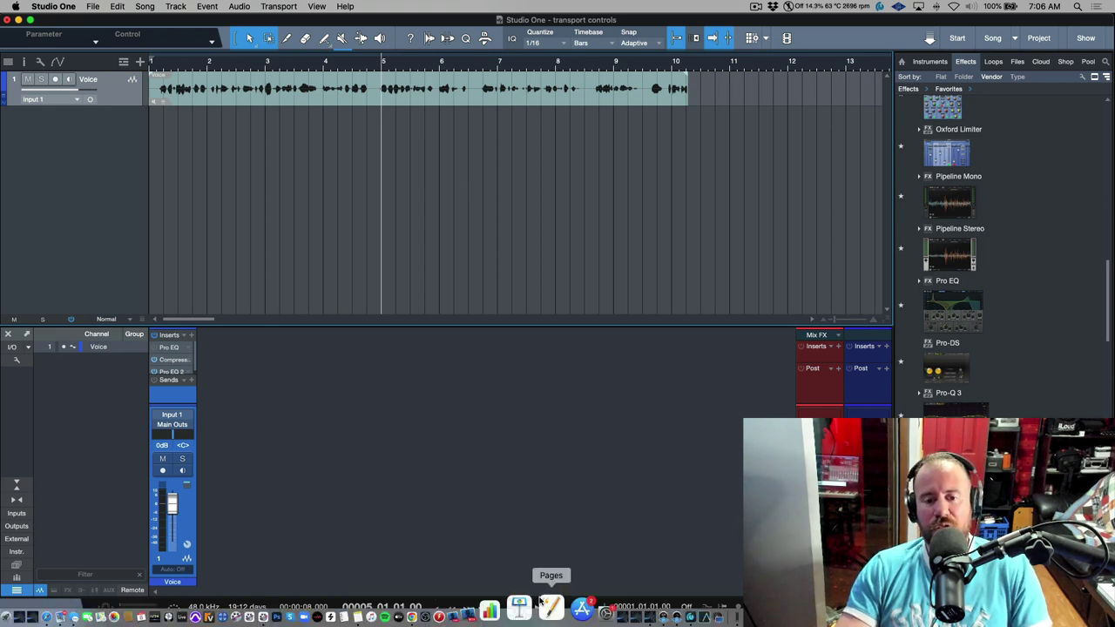
right_click(539, 610)
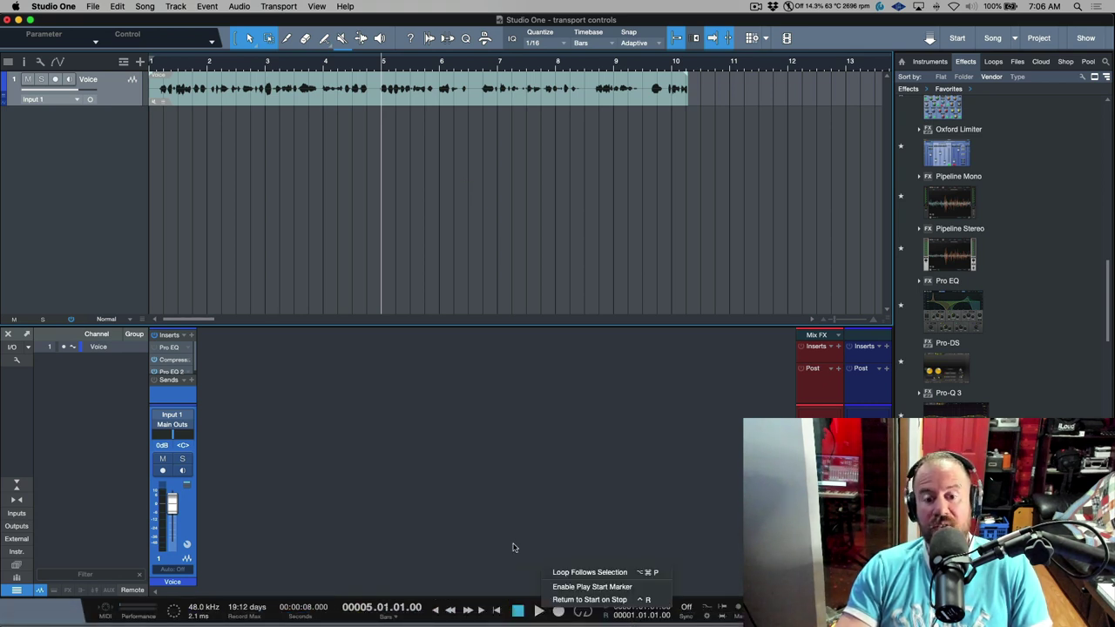
click(514, 547)
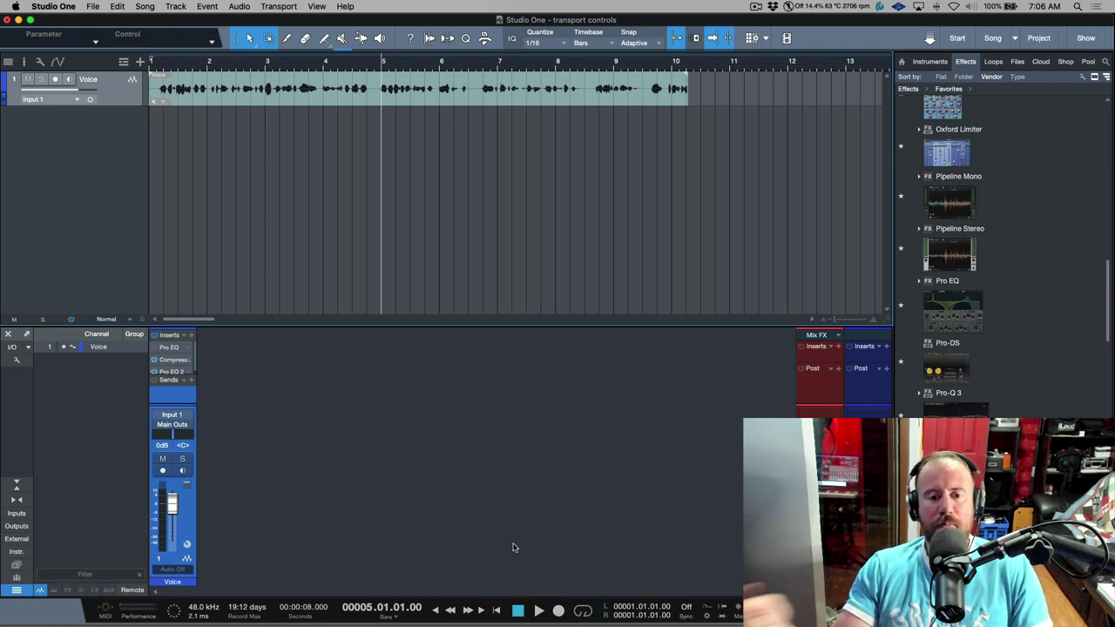